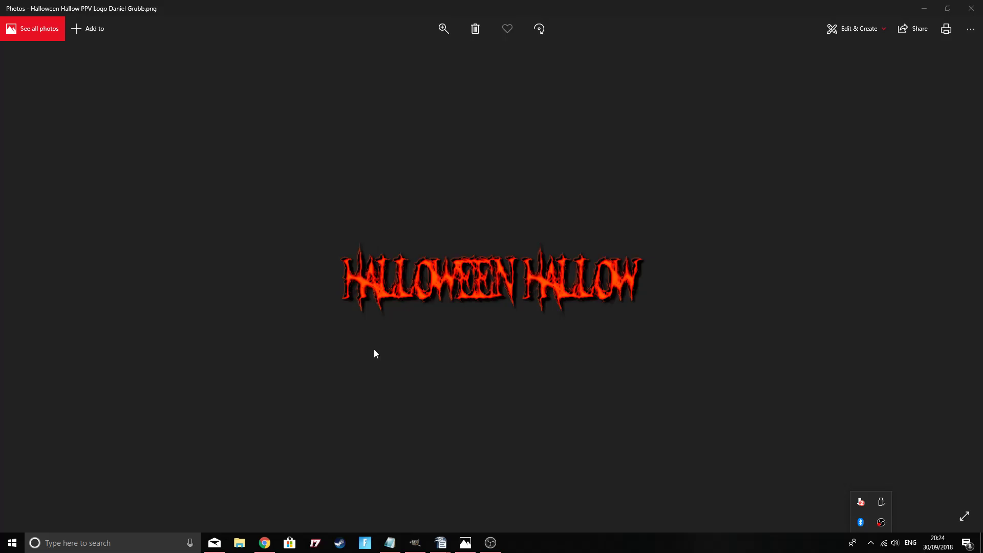
- Close GIMP's shop-front image, discarding its changes, then minimize GIMP to reveal the Halloween logo
mouse_move(415, 546)
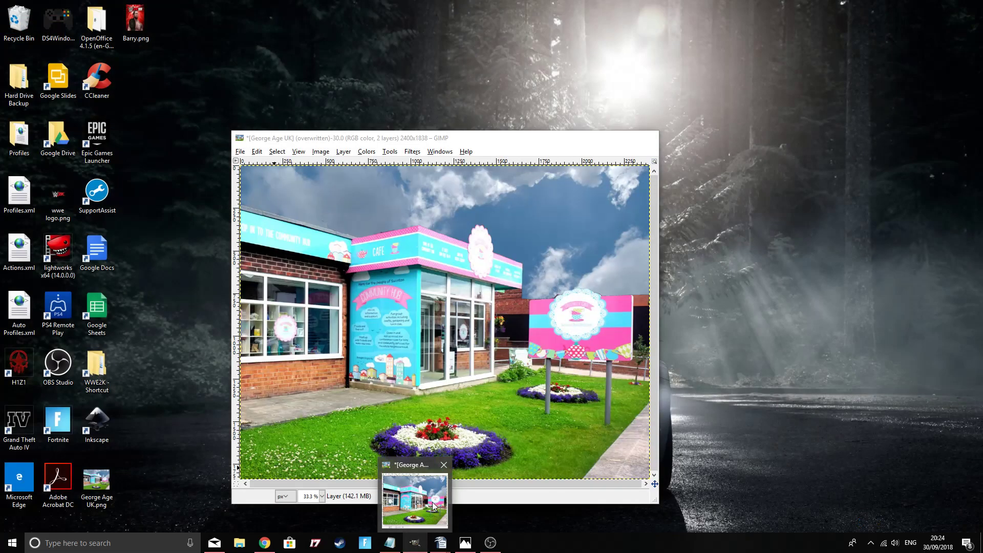
click(415, 499)
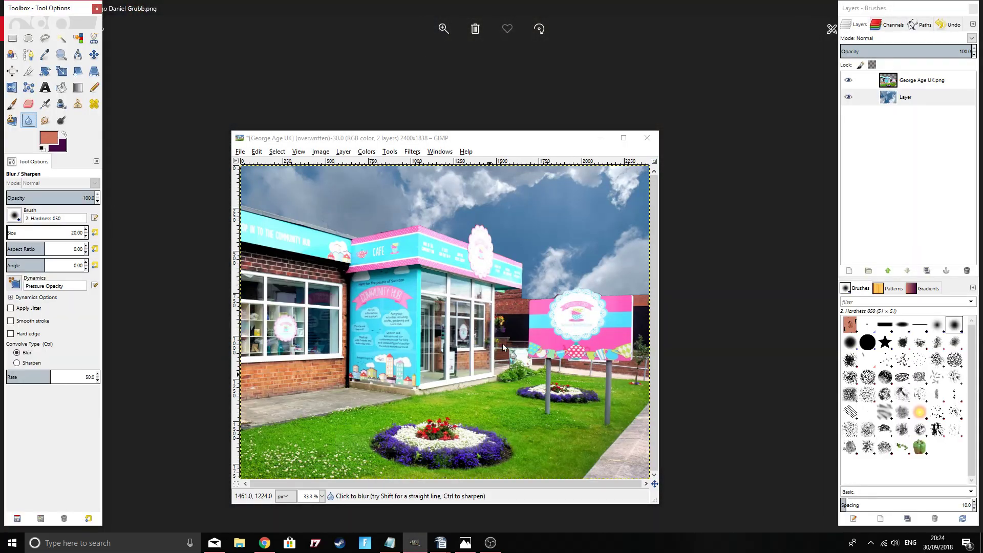
click(647, 138)
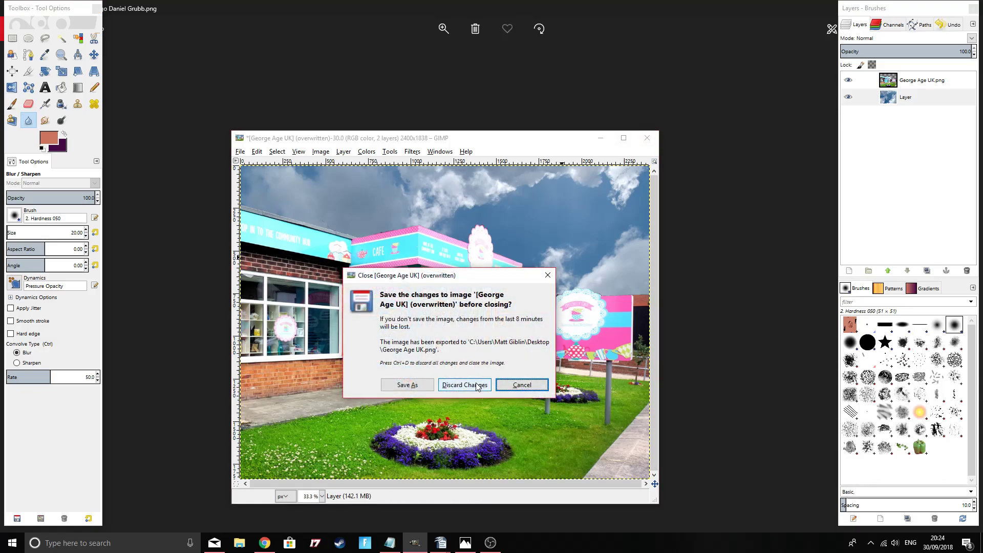
click(466, 385)
click(490, 137)
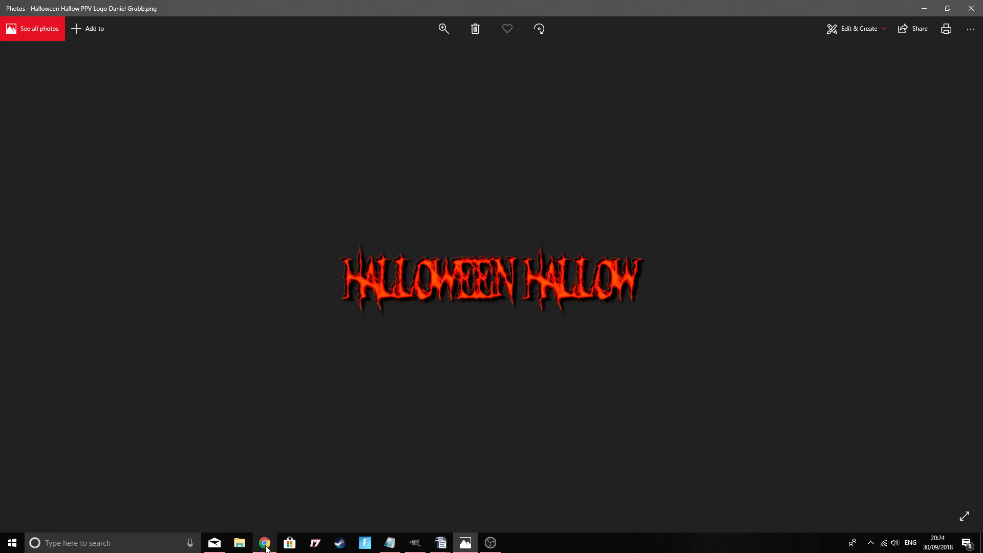
- In Chrome, open DaFont's Fancy > Horror category and select the Preview text field
mouse_move(266, 549)
click(265, 504)
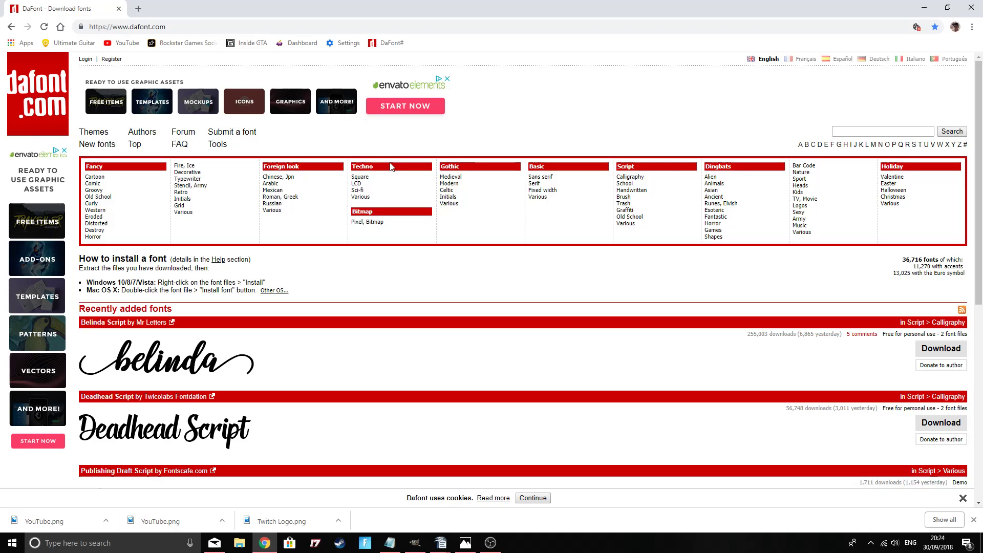
click(93, 237)
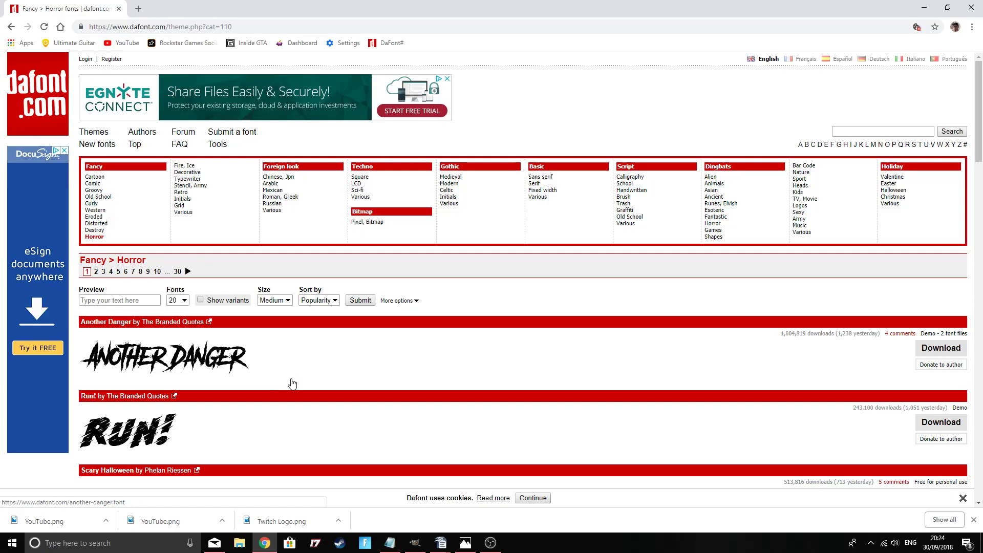
scroll(291, 381, down, 2)
click(116, 199)
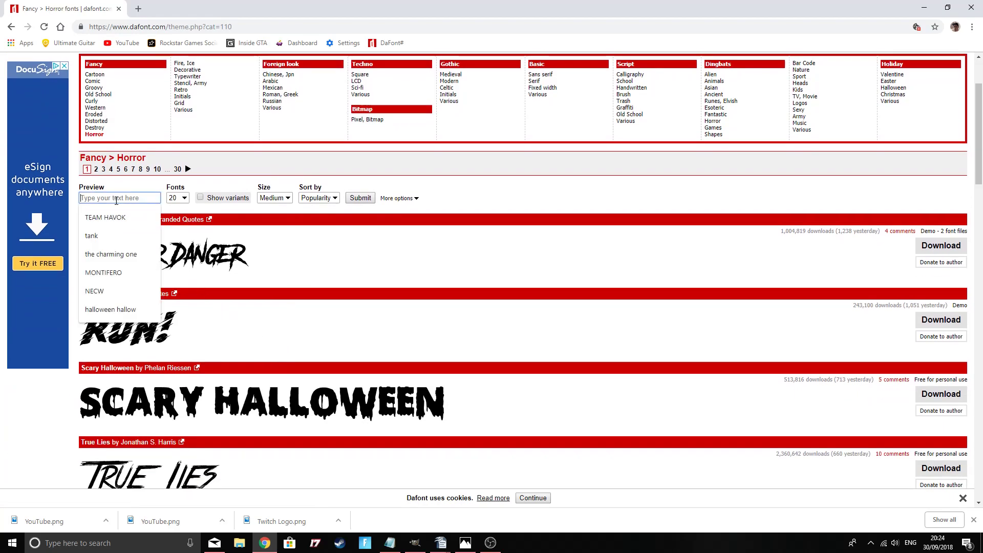
- Preview the Horror fonts with 'halloween hallow', scroll through the results, then switch back to GIMP
text(hall)
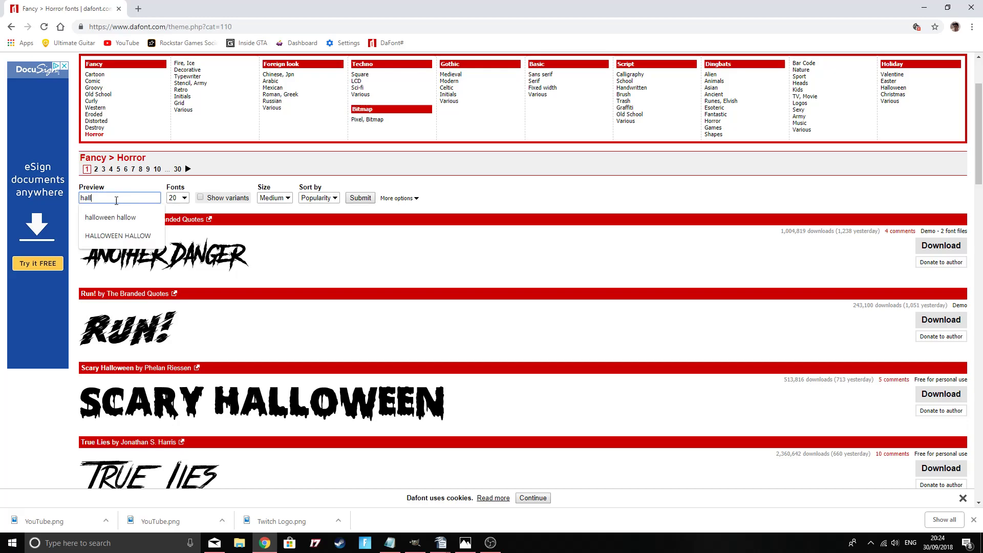
text(oween h)
text(allow)
key(Return)
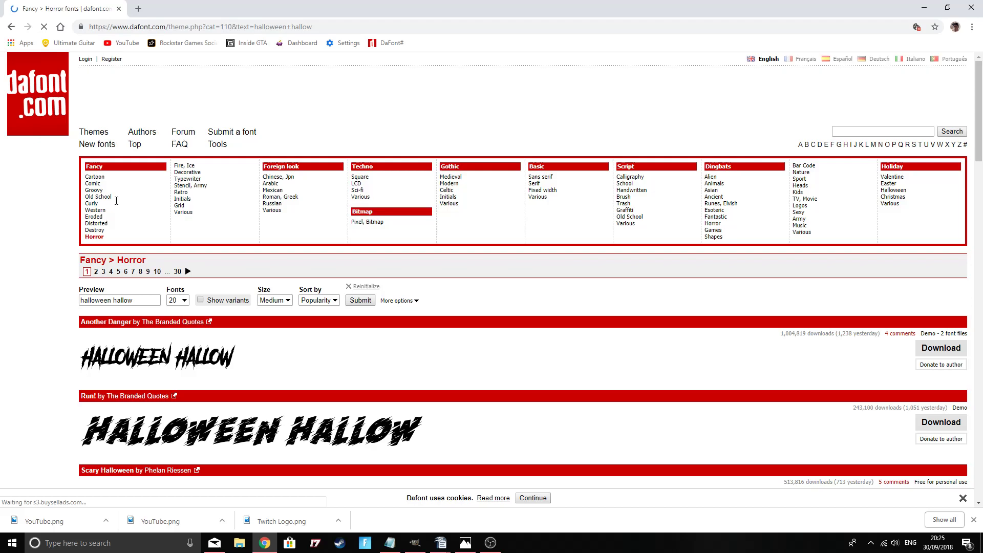
scroll(259, 336, down, 10)
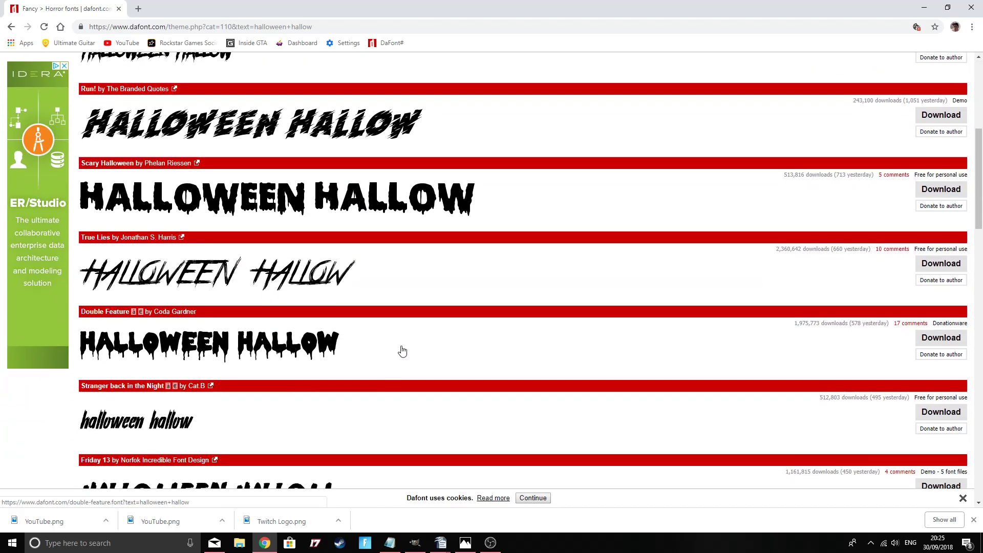
scroll(280, 346, down, 9)
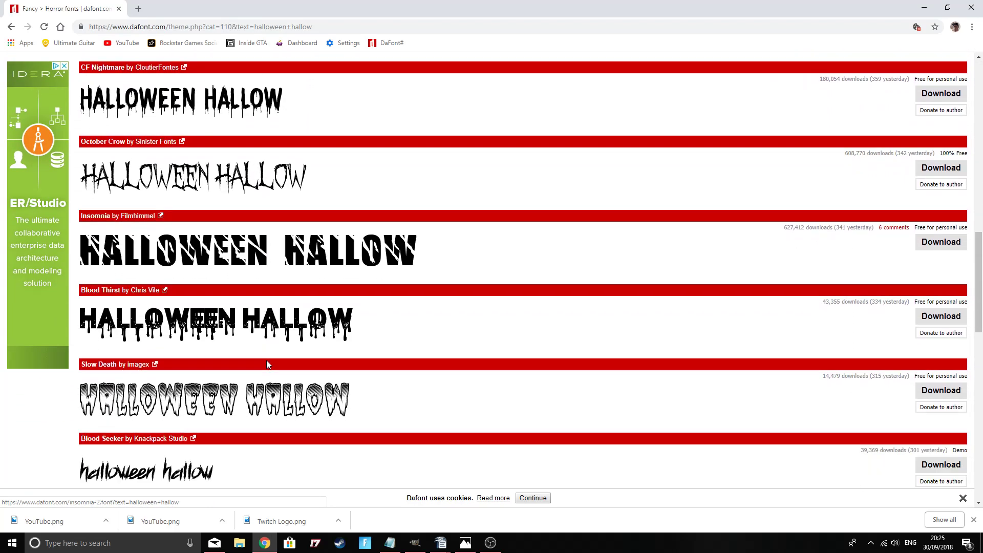
scroll(276, 373, down, 4)
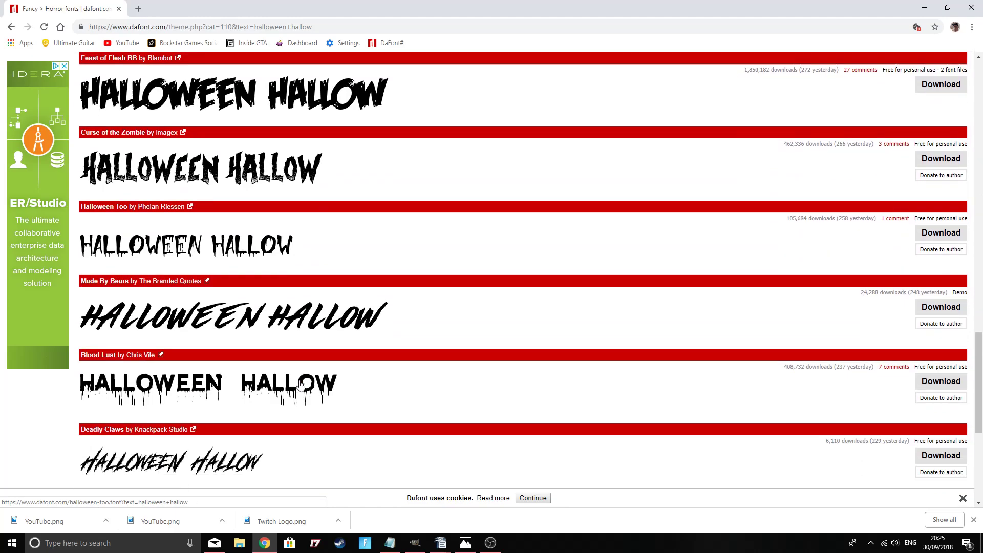
scroll(300, 385, up, 2)
scroll(301, 385, up, 20)
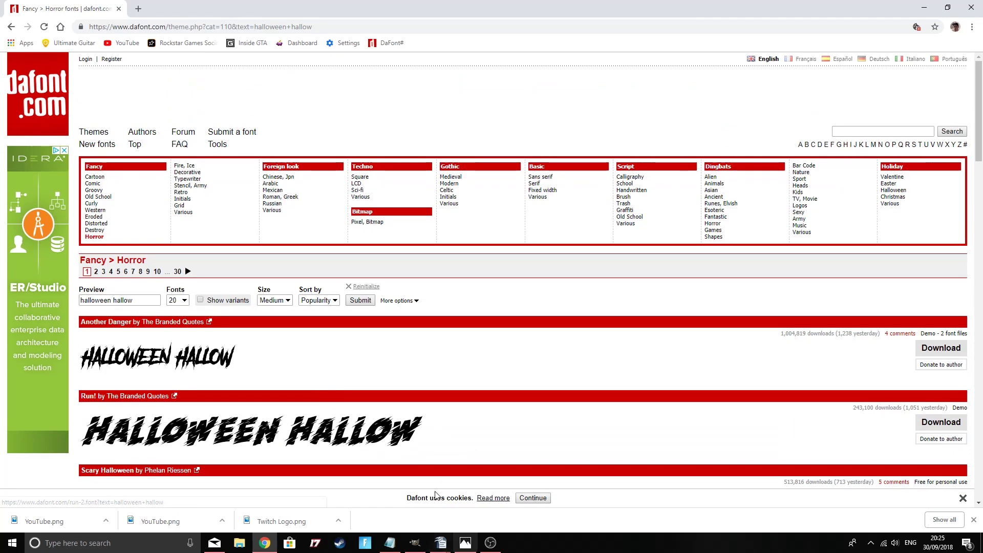
click(415, 543)
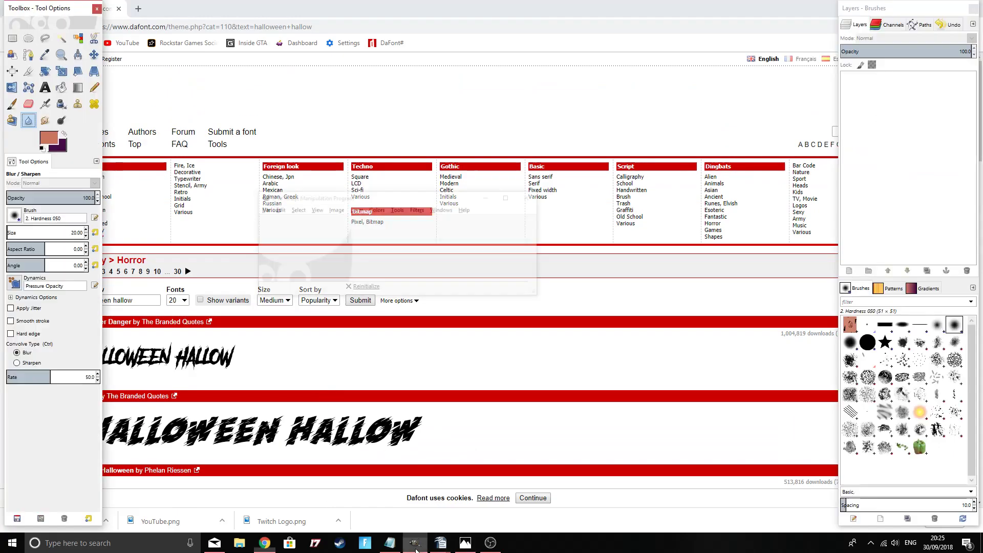
- With the Text tool selected, create a new 800×800 image and bring its window fully into view
click(45, 88)
click(239, 152)
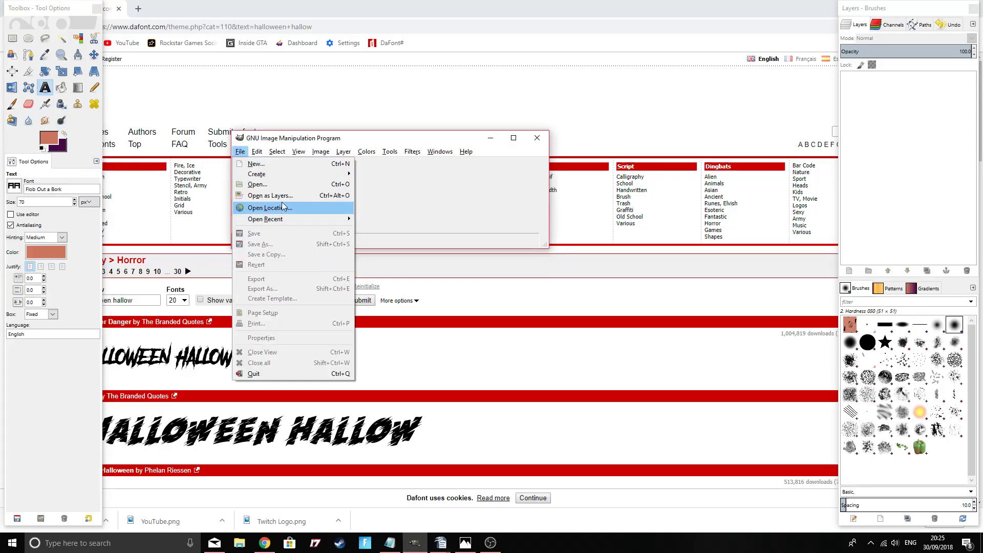
click(251, 162)
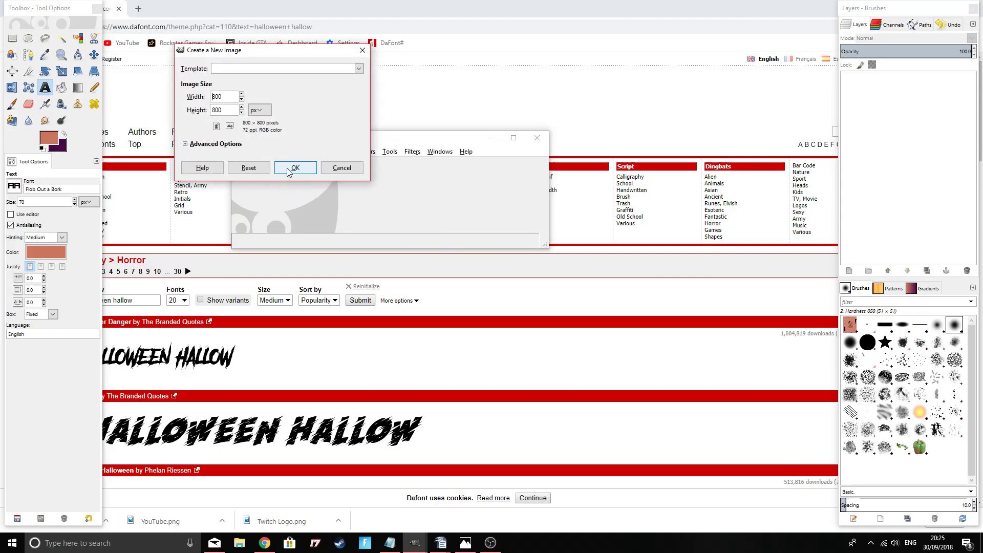
click(292, 168)
drag(413, 137, 427, 55)
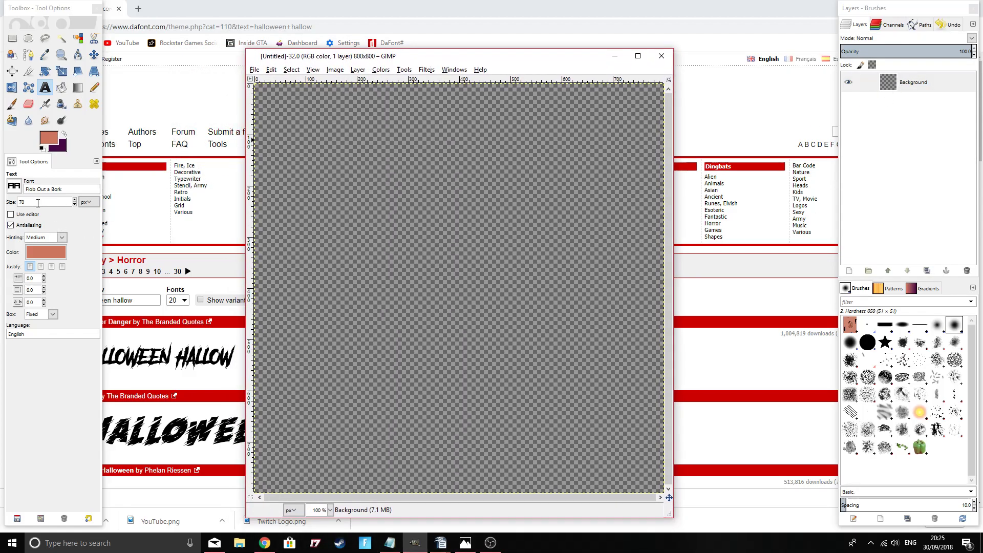
- Set the Text tool's font to FunnyKid Medium and its colour to white
click(14, 186)
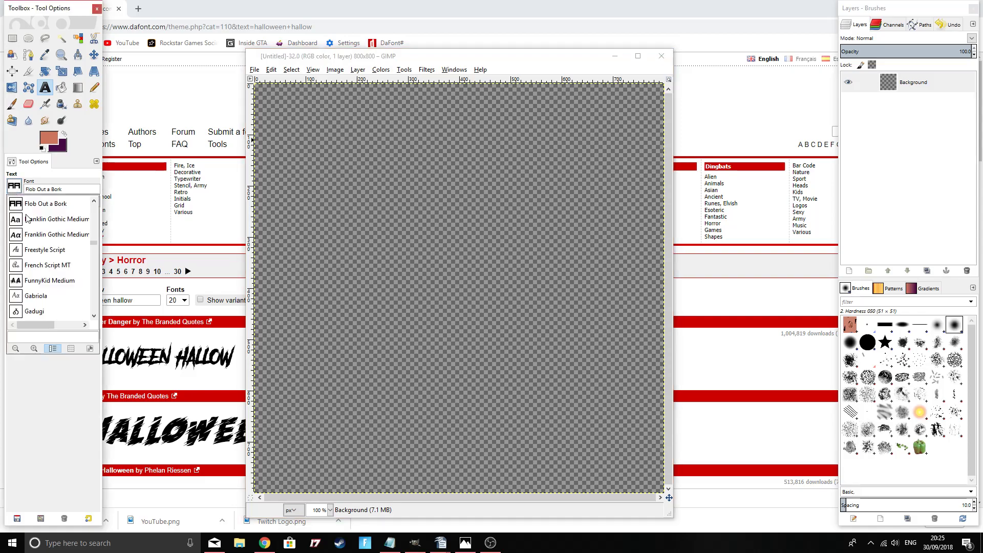
click(41, 282)
click(46, 252)
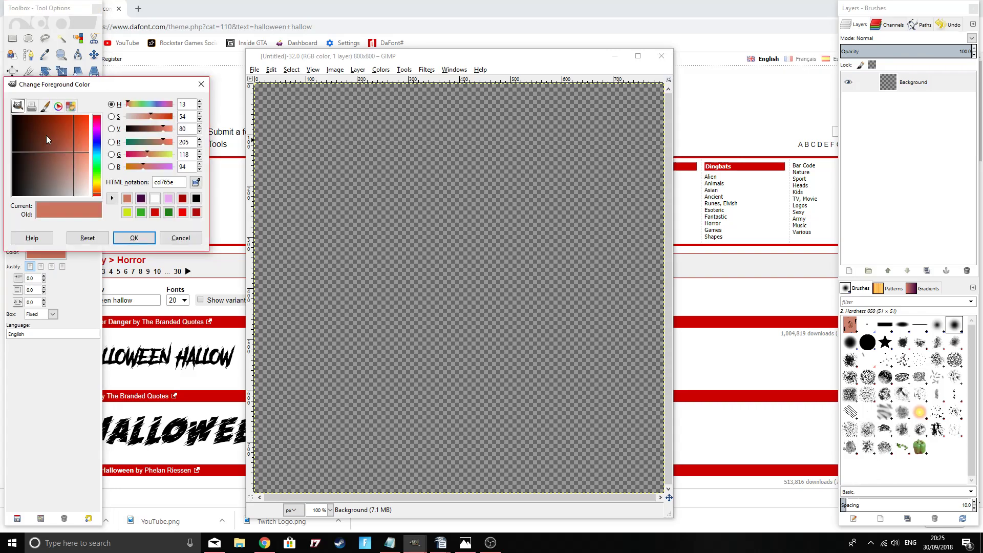
click(141, 200)
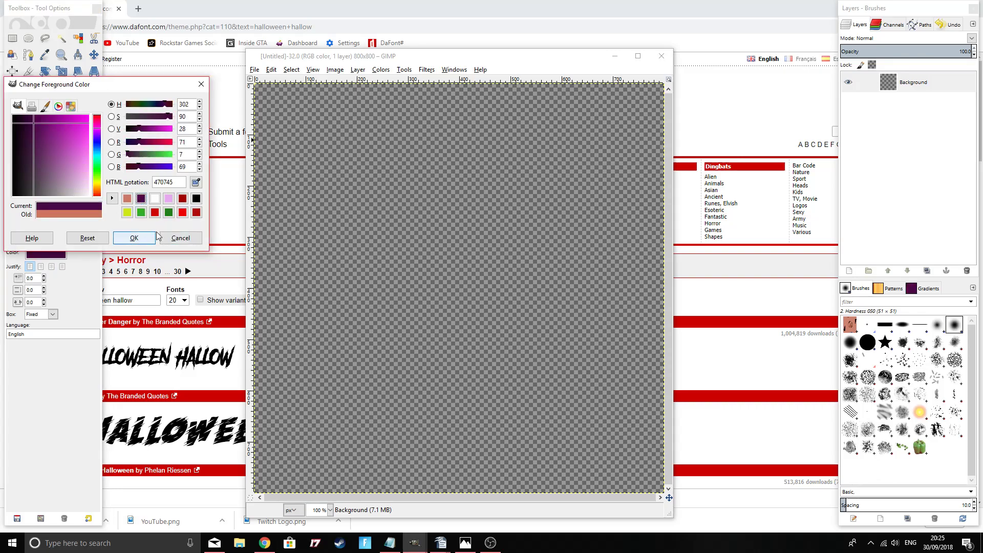
click(155, 212)
click(154, 198)
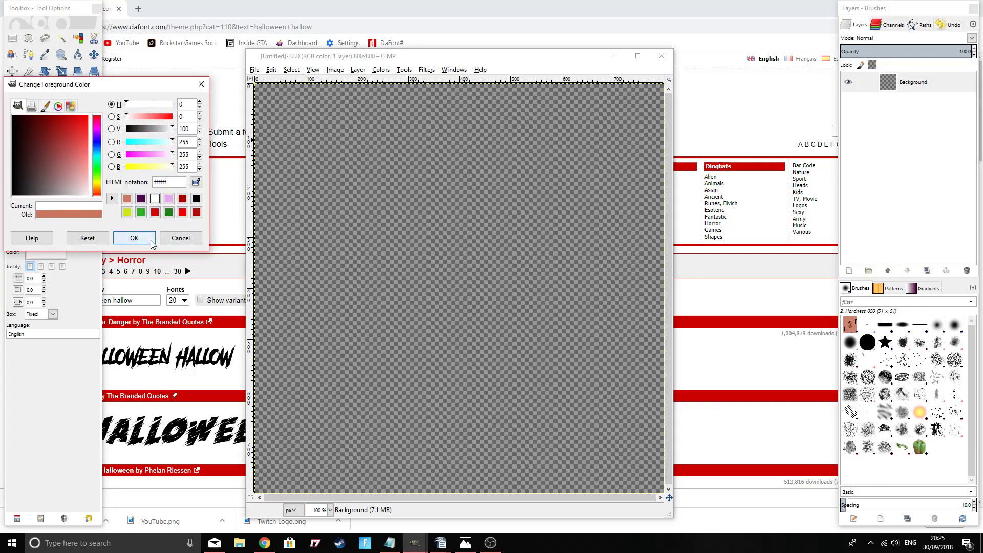
click(134, 238)
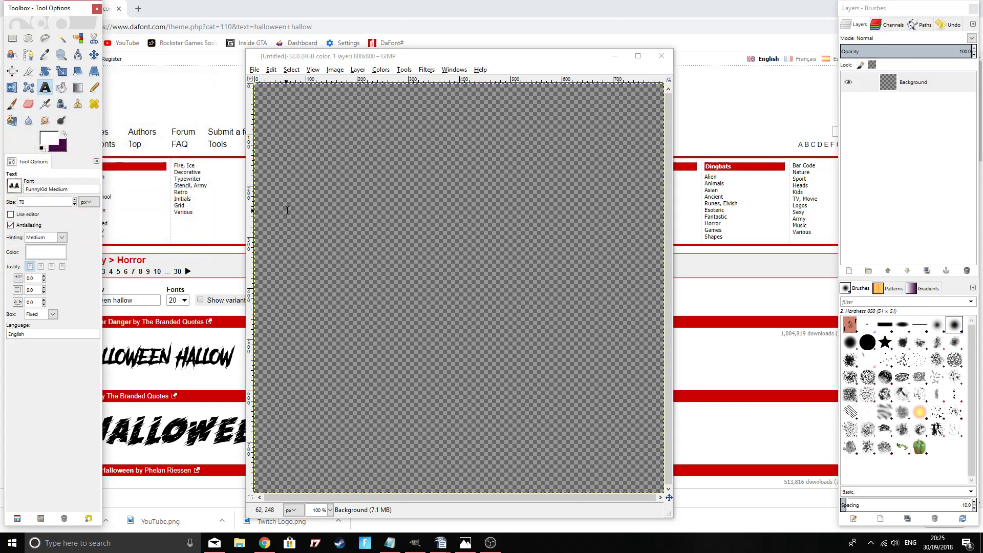
- Type 'halloween hallow' in a text box near the top of the canvas and shrink the box to fit
drag(297, 209, 621, 345)
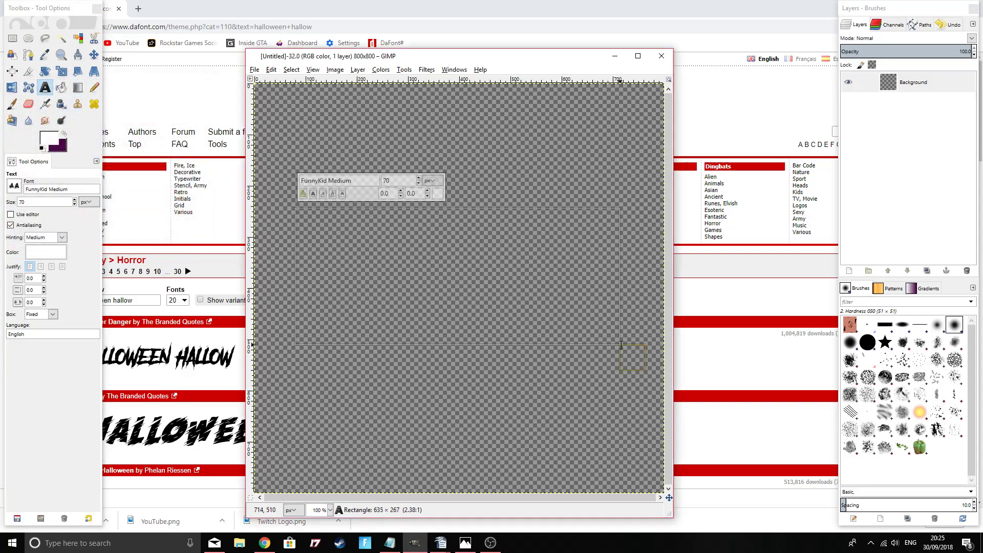
text(hall)
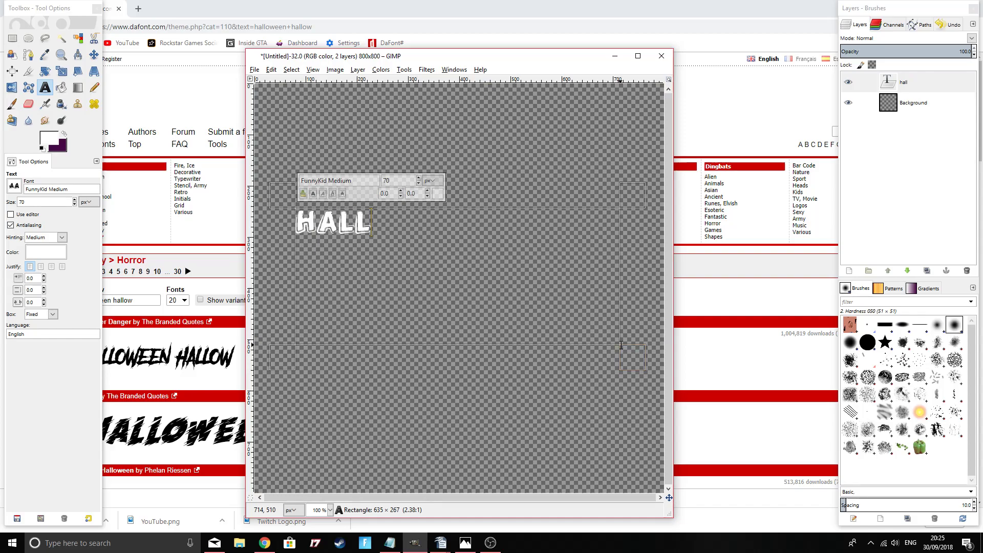
text(owee)
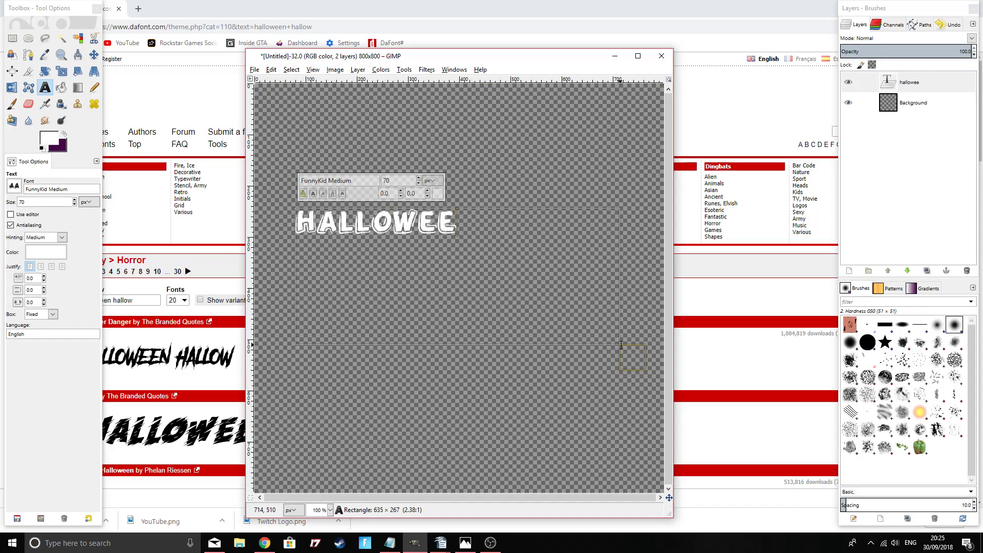
text(n hallow)
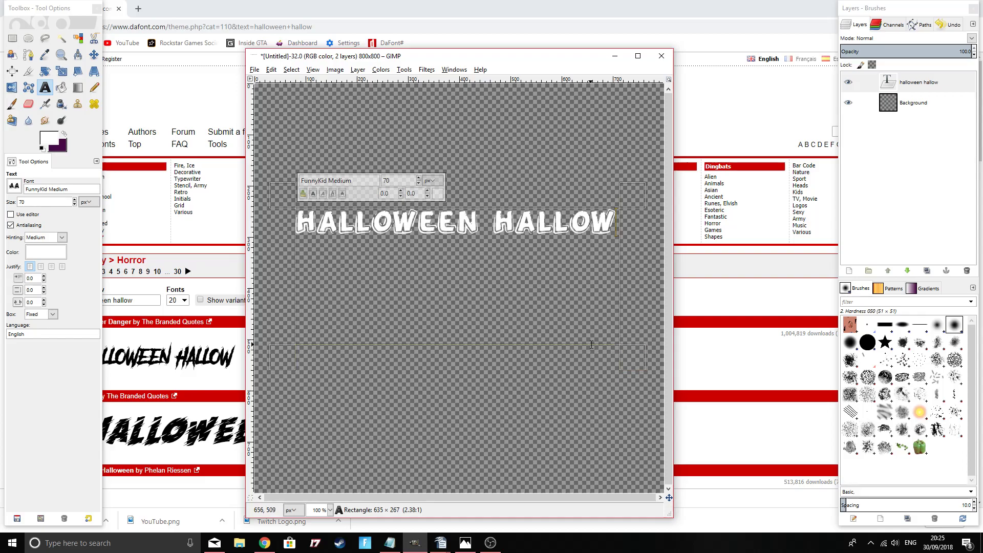
drag(617, 345, 620, 241)
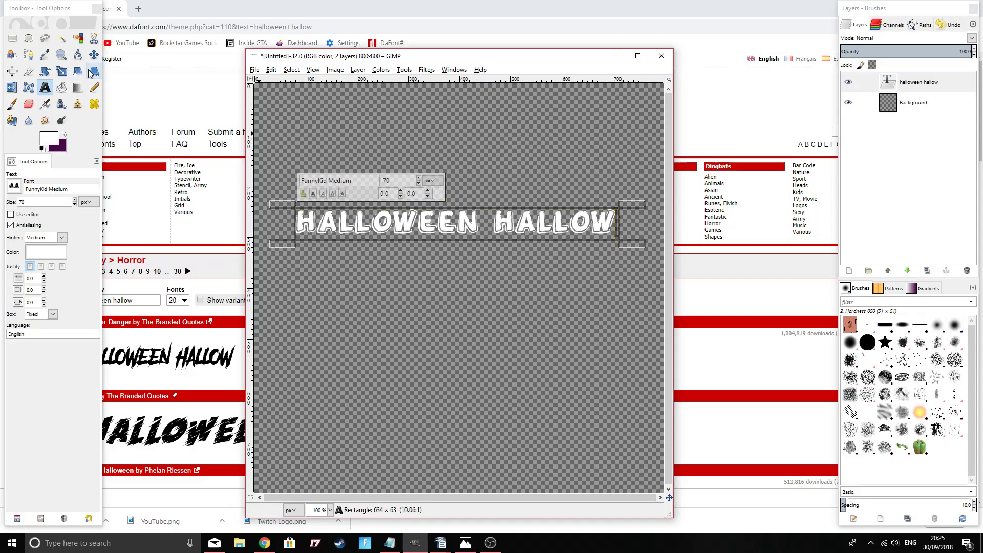
- Move the text about 69 px lower and merge the text layer down into the background
click(95, 55)
drag(460, 226, 457, 261)
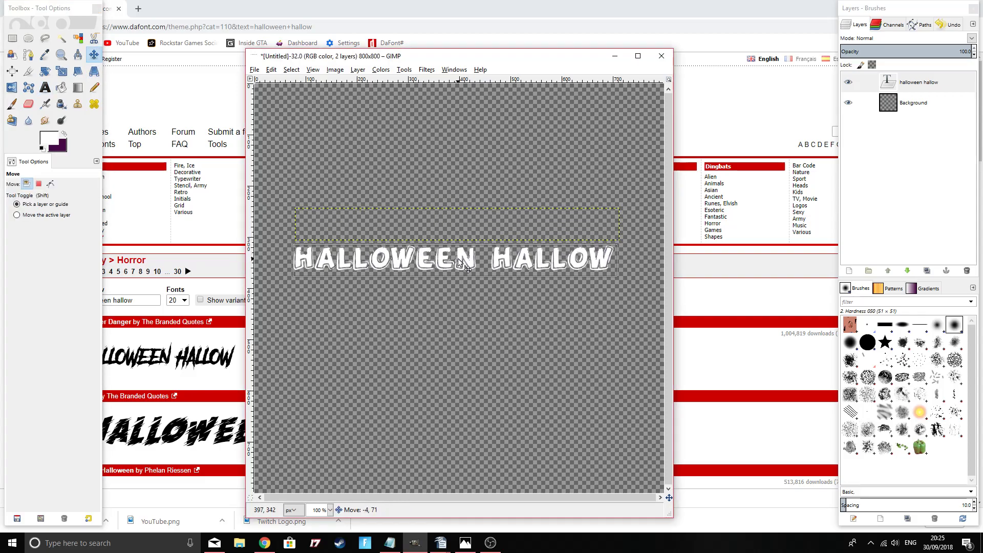
right_click(904, 88)
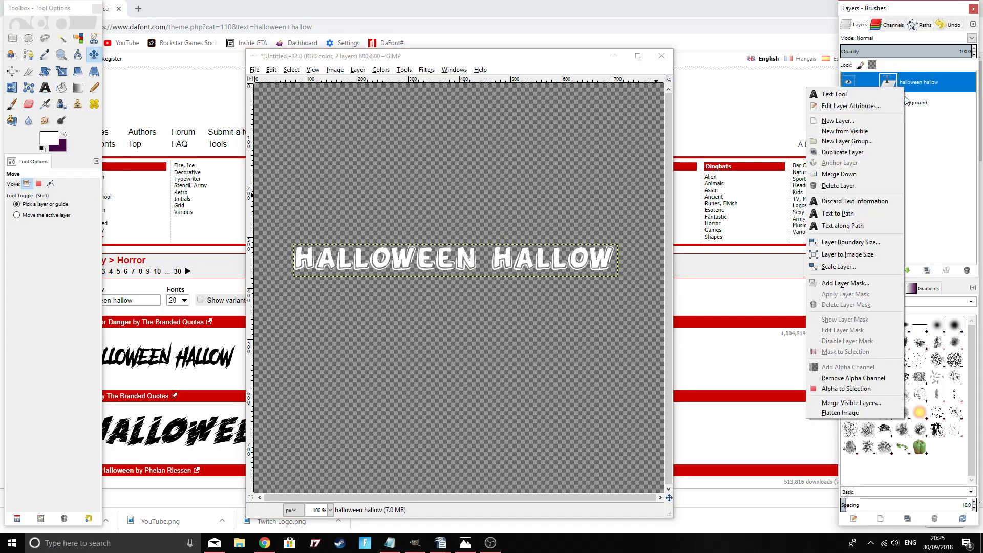
click(859, 175)
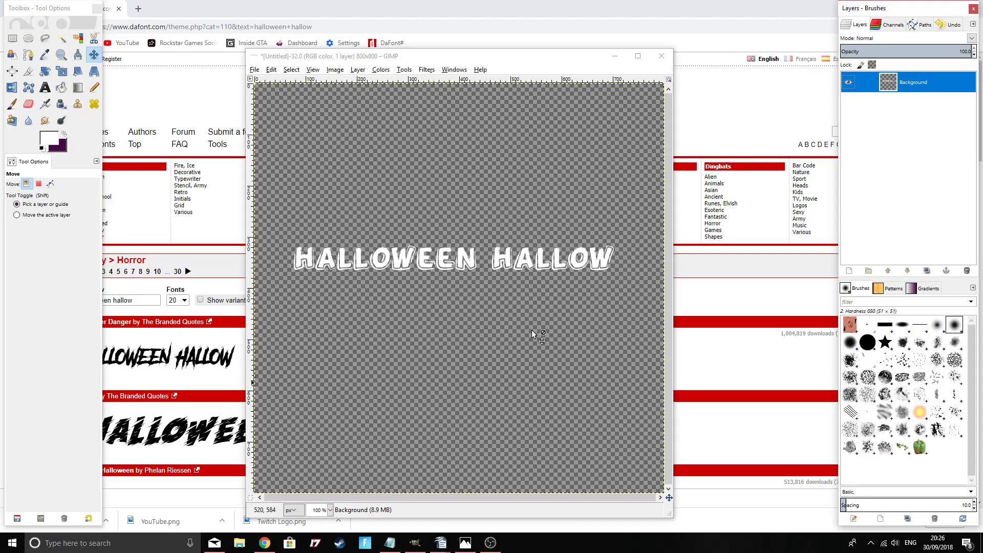
- Apply Filters > Alpha to Logo > Cool Metal to the text with its default settings
click(427, 69)
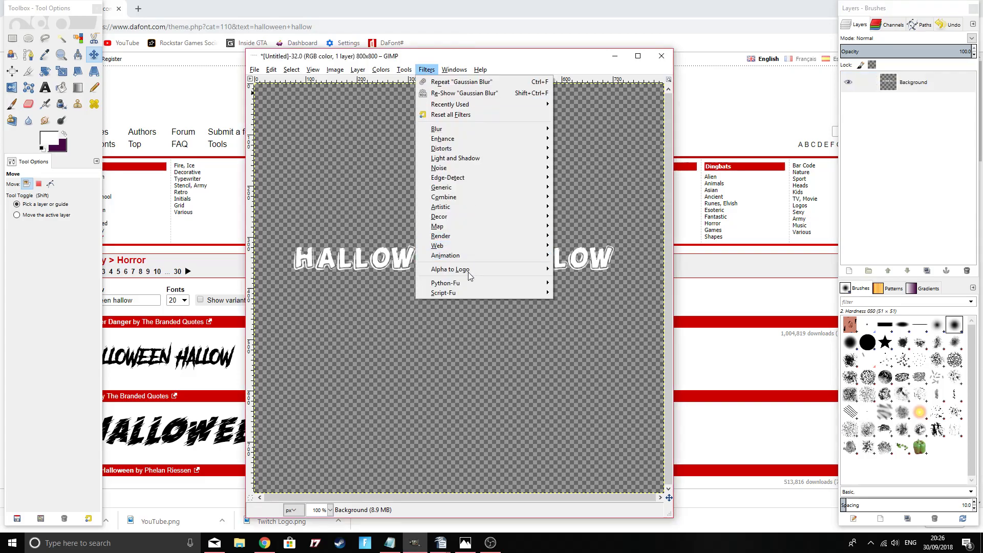
mouse_move(466, 271)
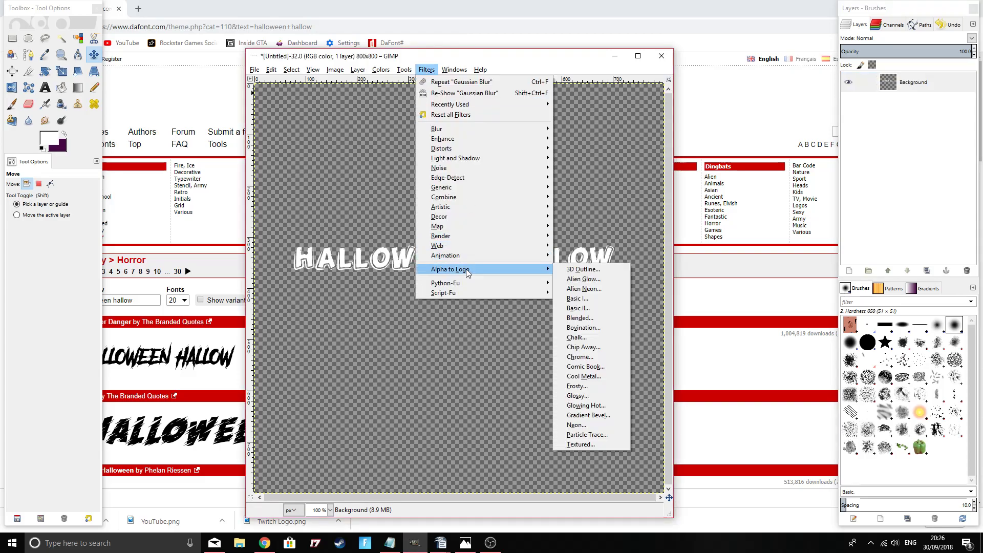
click(592, 377)
click(525, 346)
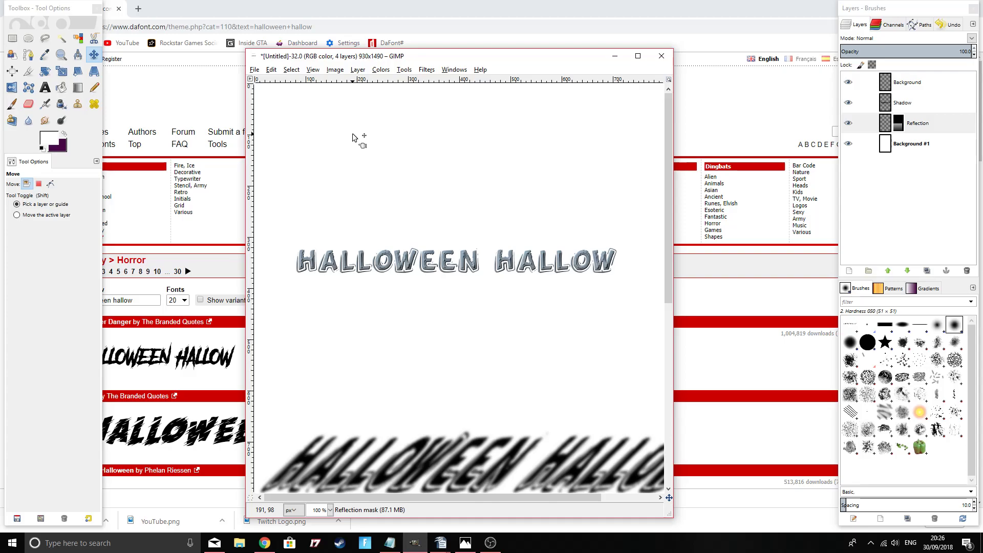
click(870, 543)
right_click(880, 522)
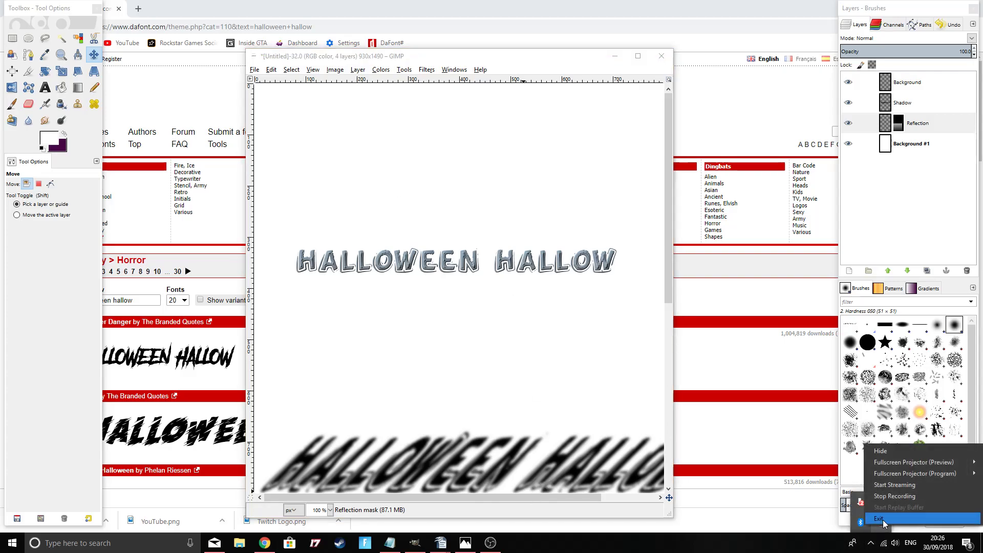